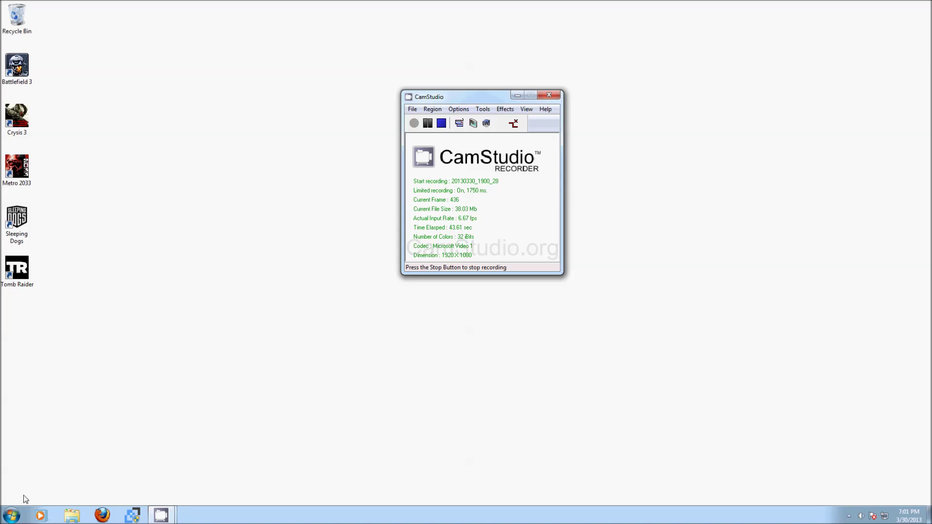
Go from the Start menu through Control Panel to Programs and Features.
click(13, 515)
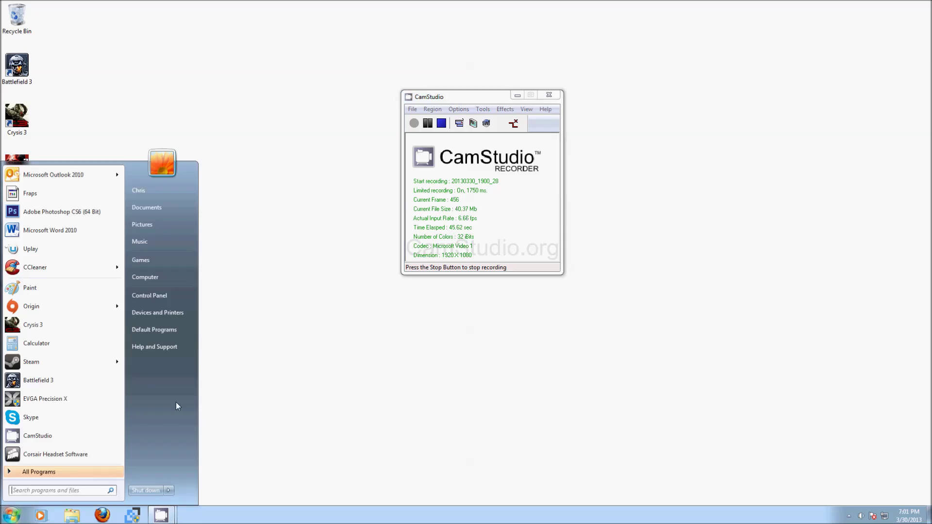
click(163, 297)
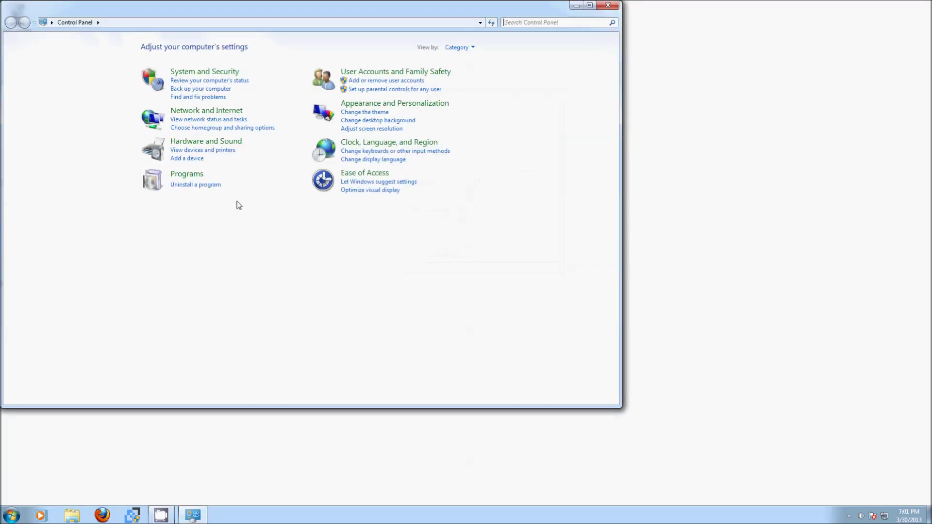
click(205, 185)
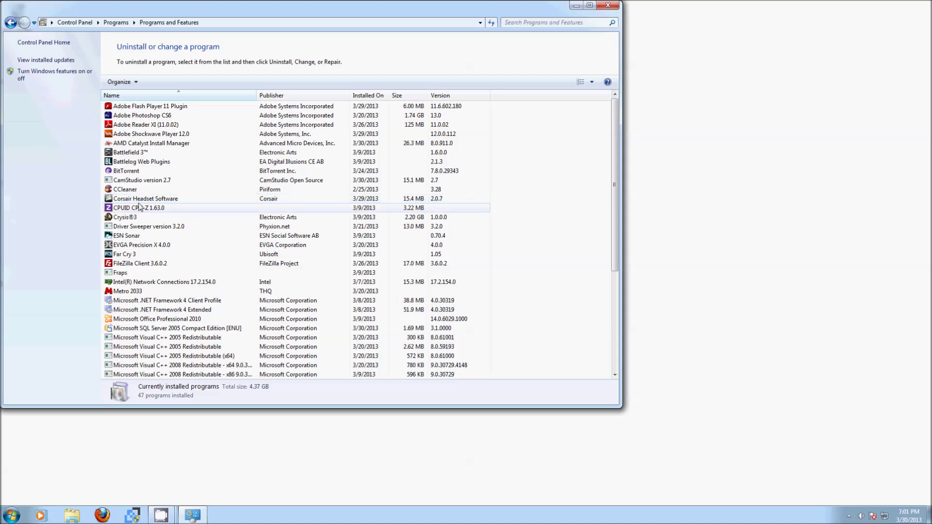
Run an Express uninstall of all AMD components from AMD Catalyst Install Manager.
double_click(130, 144)
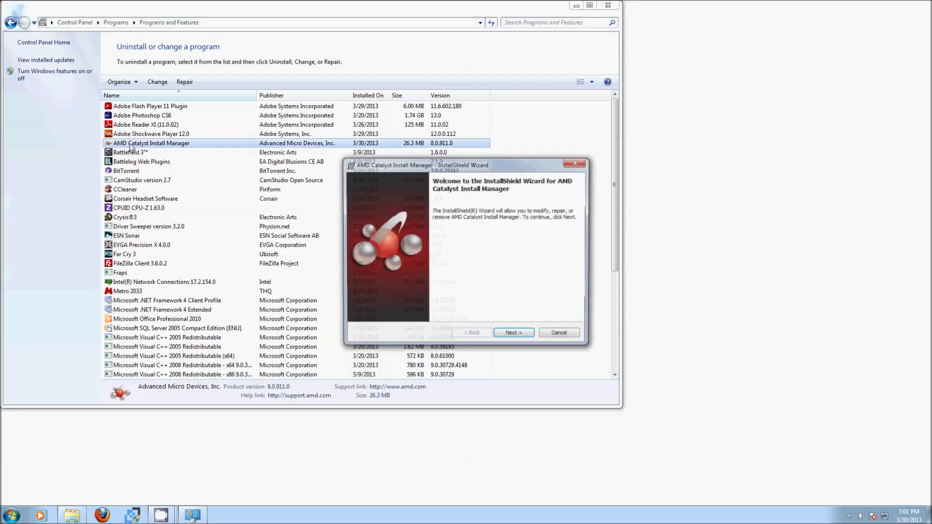
click(515, 336)
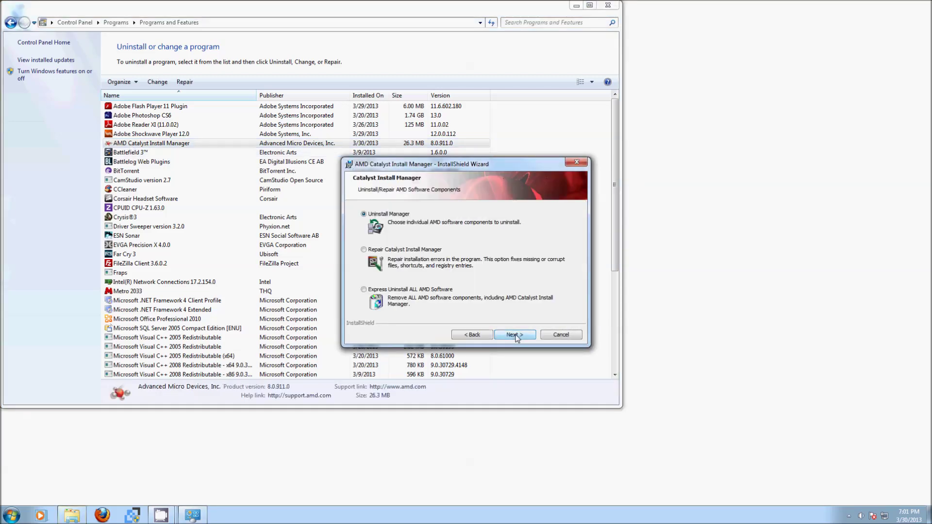
click(515, 336)
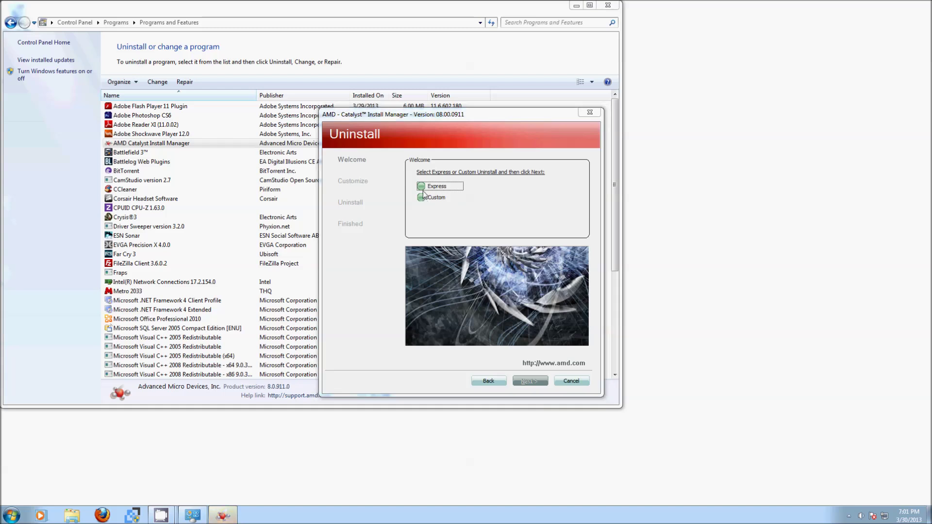
click(423, 190)
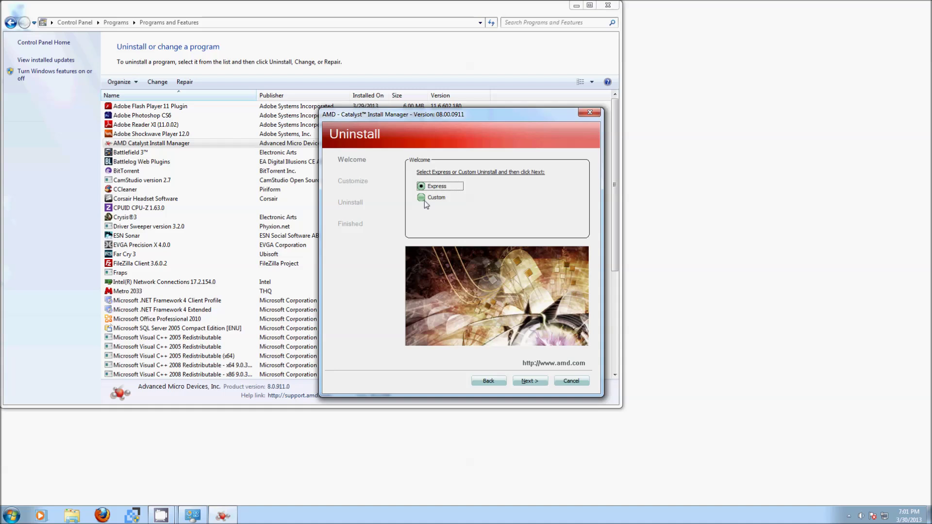
click(530, 382)
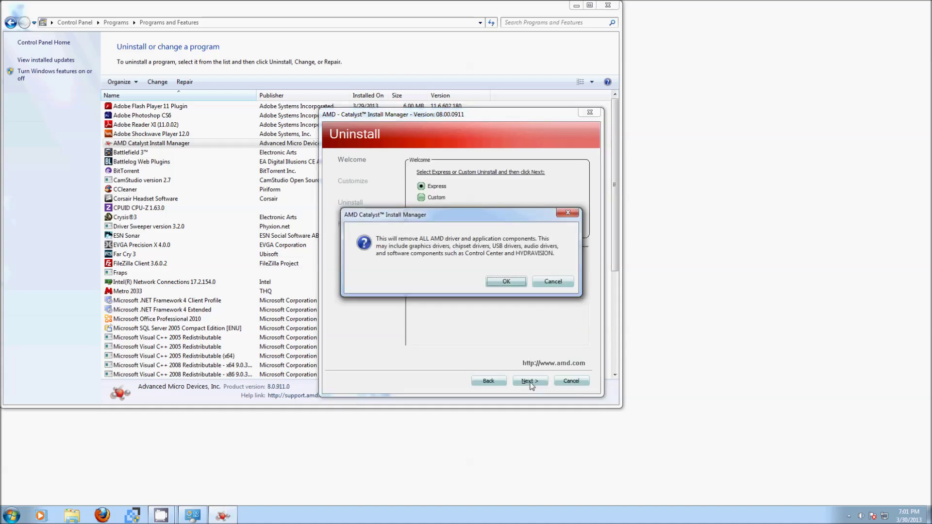
click(501, 284)
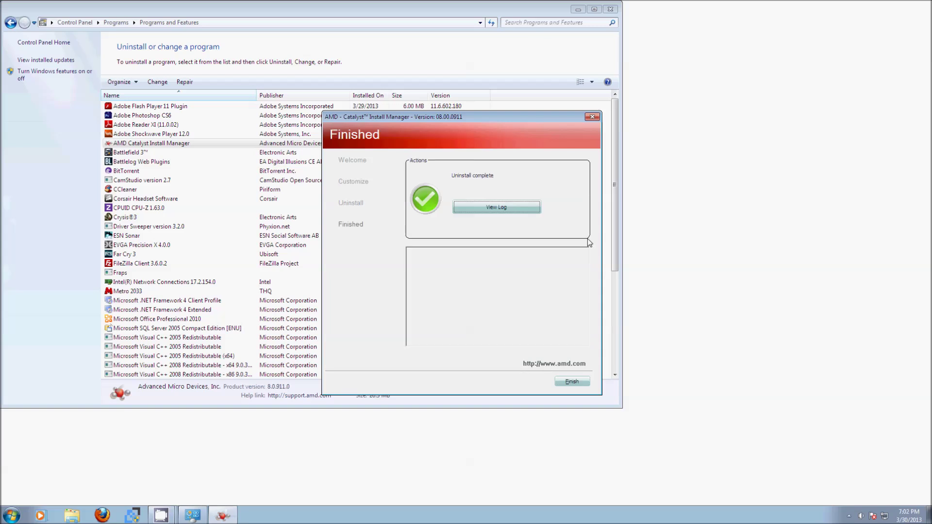
Close the uninstall summary and completion notice, minimize Programs and Features, and move the restart prompt aside.
click(577, 382)
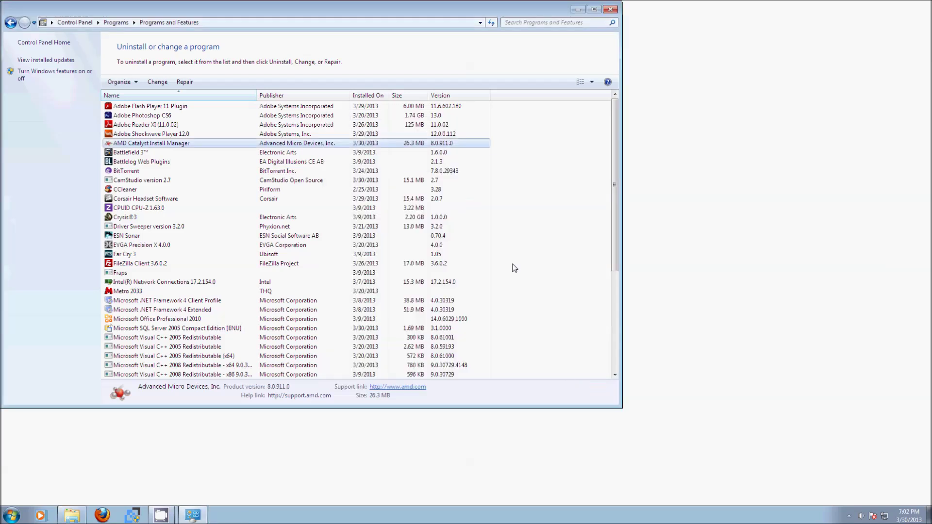
click(525, 339)
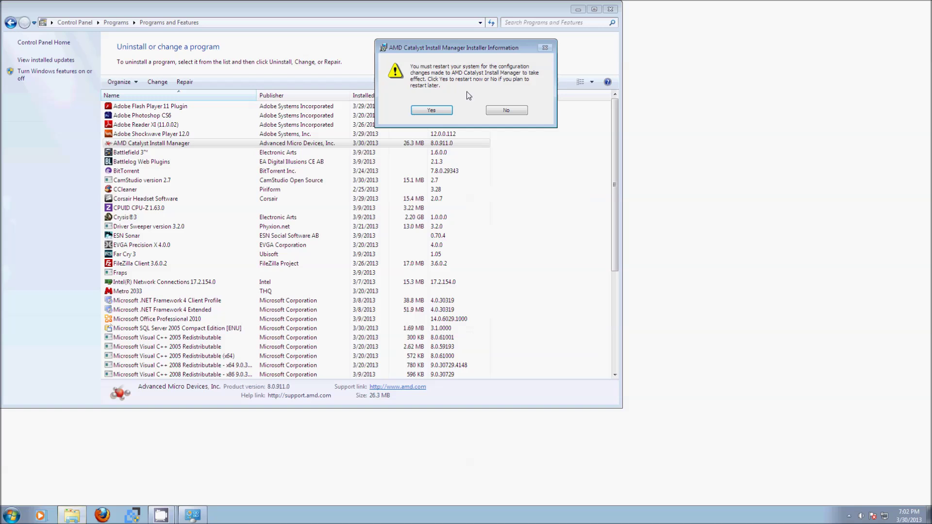
click(577, 9)
drag(478, 49, 614, 47)
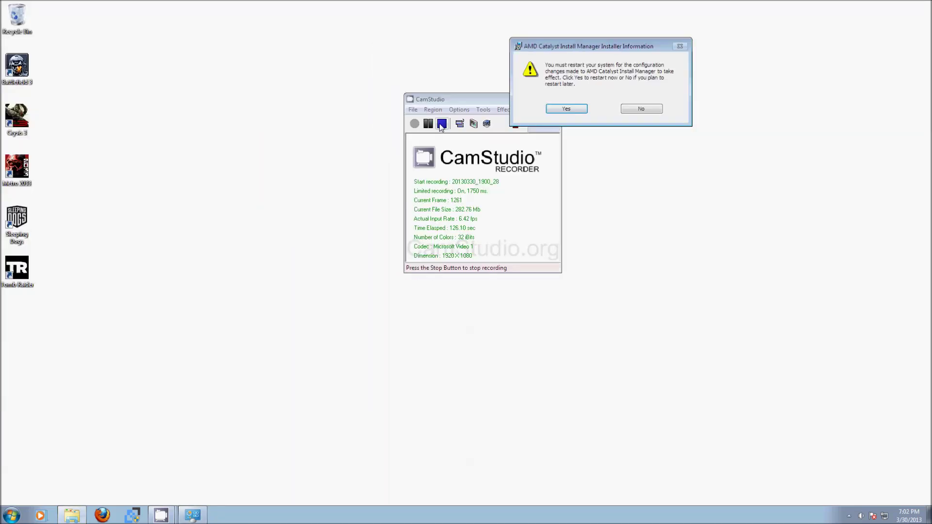
click(442, 124)
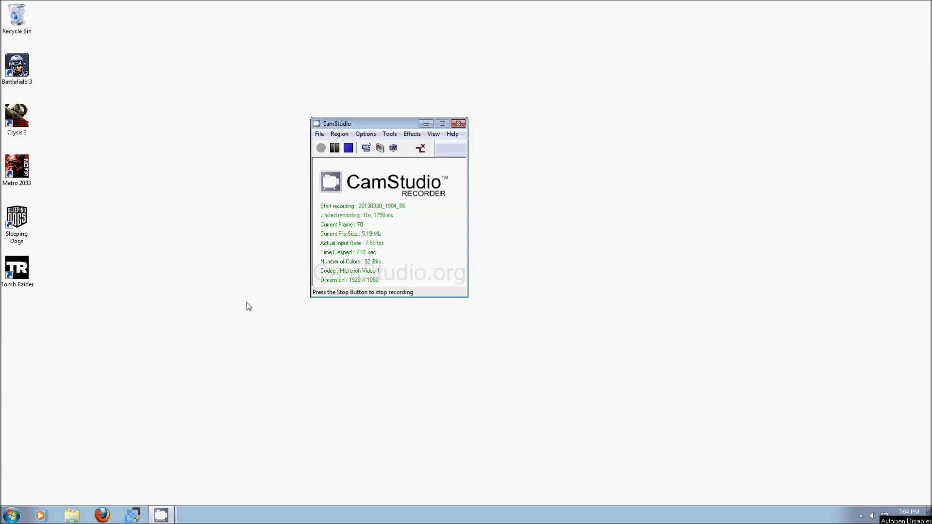
Launch CCleaner from the Start menu after the reboot.
click(10, 515)
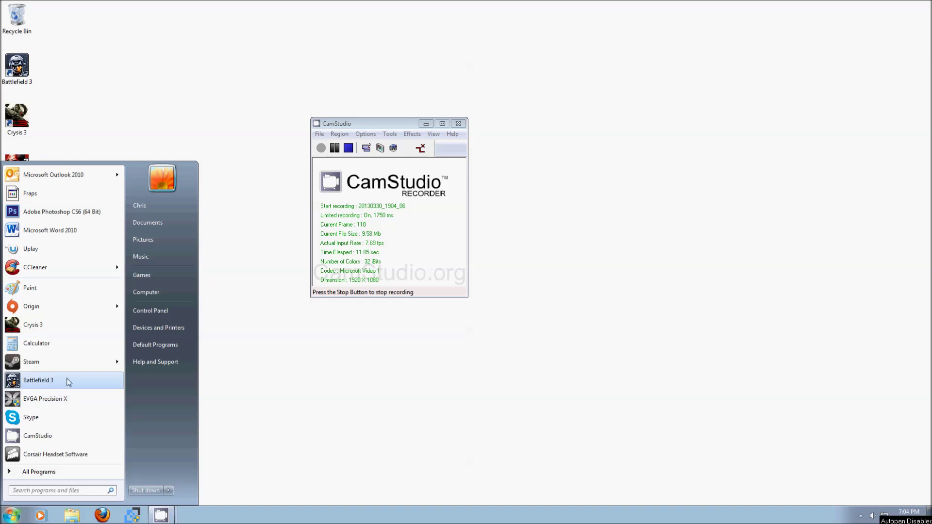
click(243, 469)
click(23, 510)
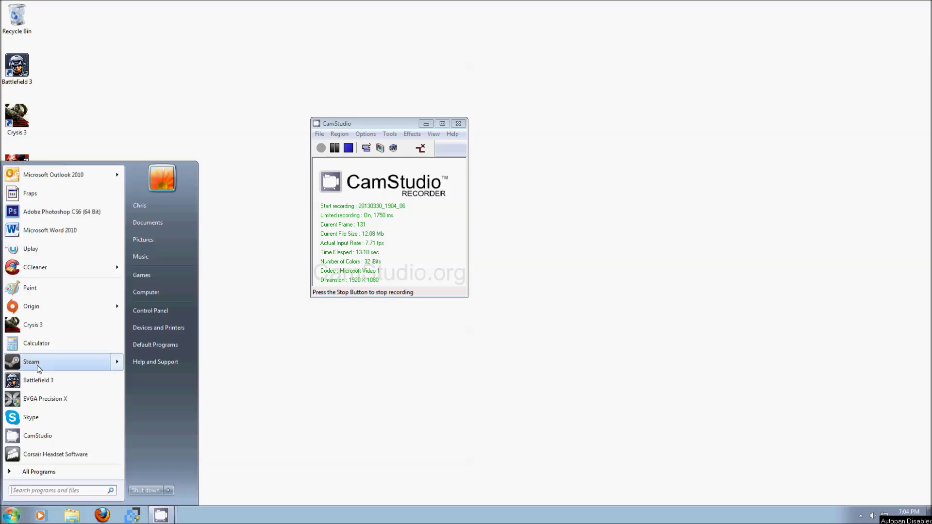
key(Escape)
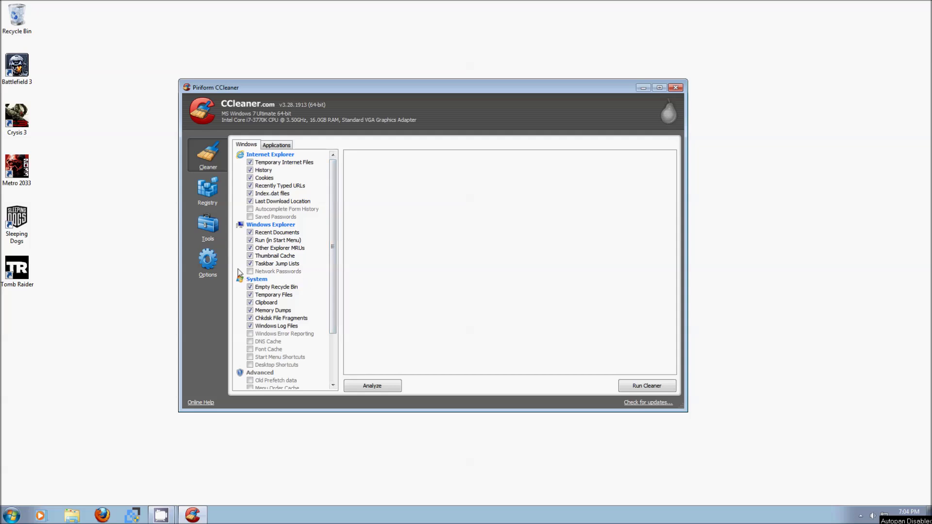
Uninstall AMD Catalyst Install Manager through CCleaner's Tools > Uninstall and confirm with Yes.
click(207, 226)
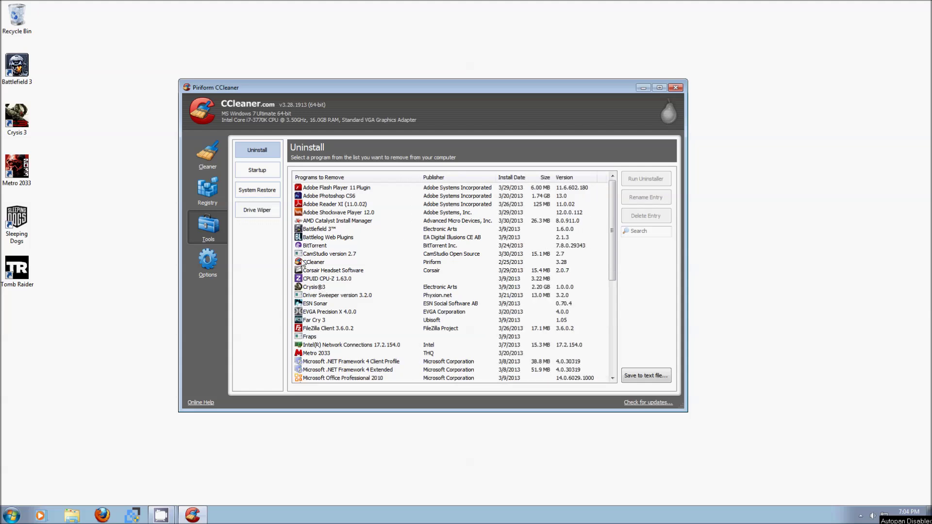
click(321, 222)
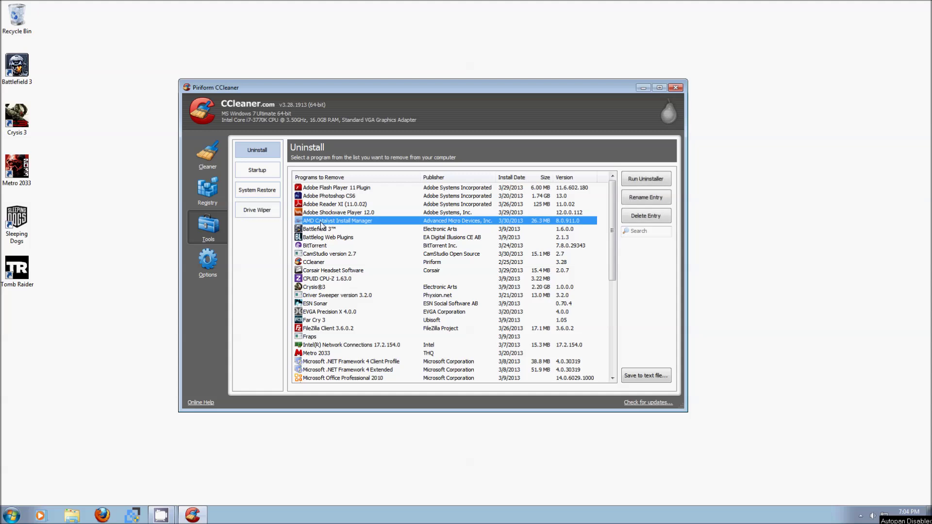
click(643, 184)
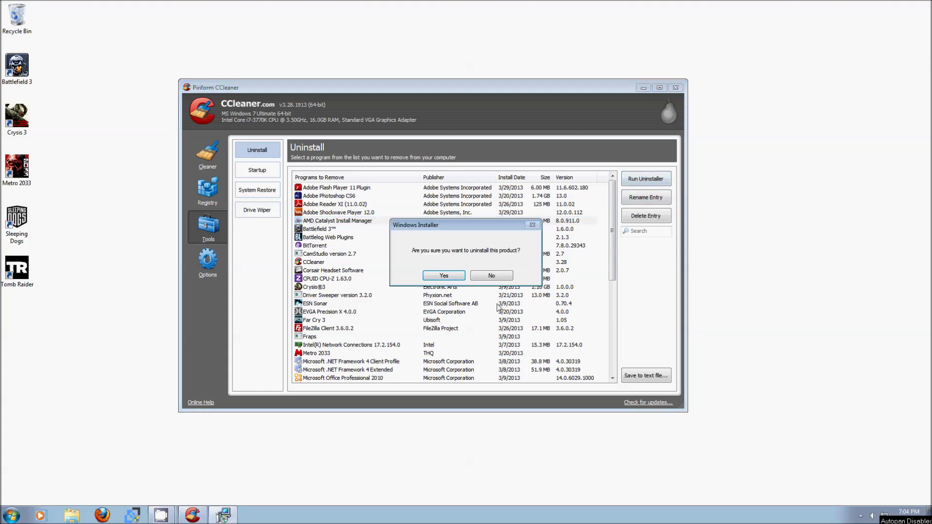
click(451, 278)
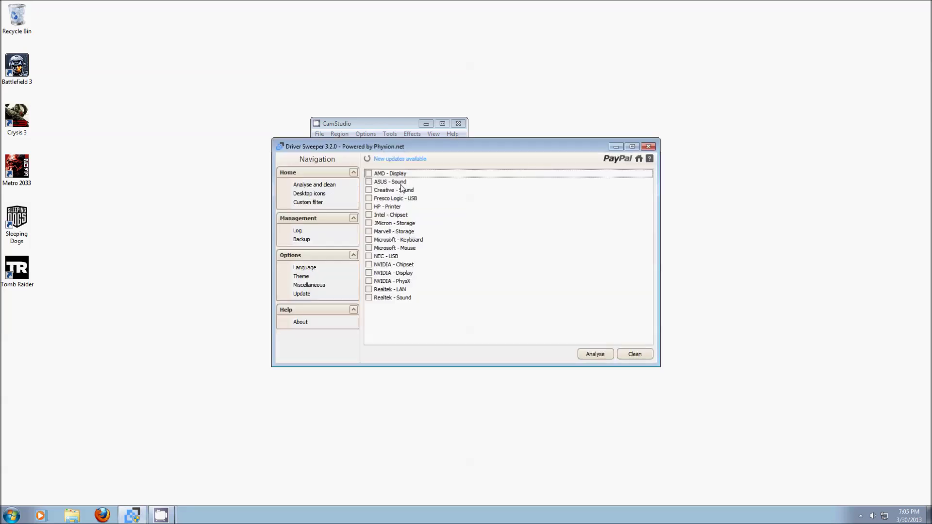
Check AMD - Display and NVIDIA - Display in Driver Sweeper and analyse for leftovers.
click(370, 174)
click(368, 273)
click(591, 356)
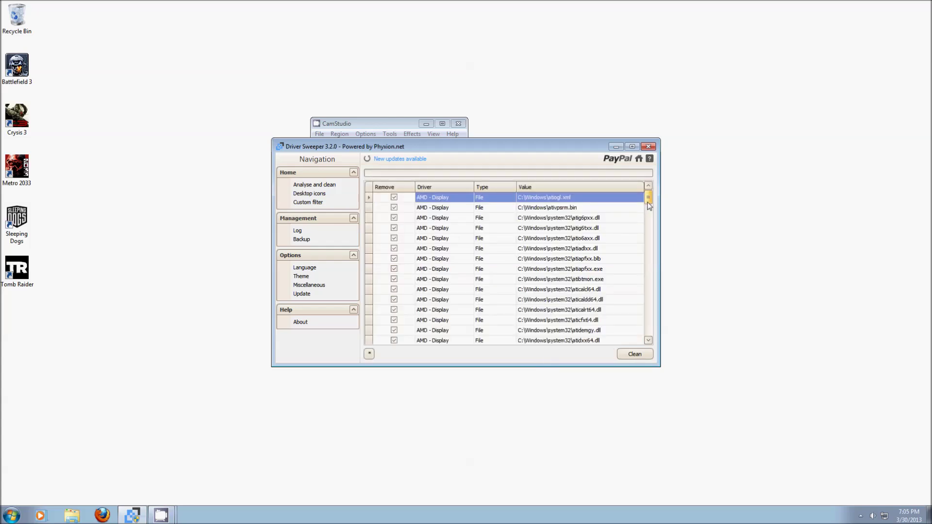
drag(649, 204, 652, 321)
Clean the found driver leftovers, confirm, and agree to restart the computer.
click(629, 356)
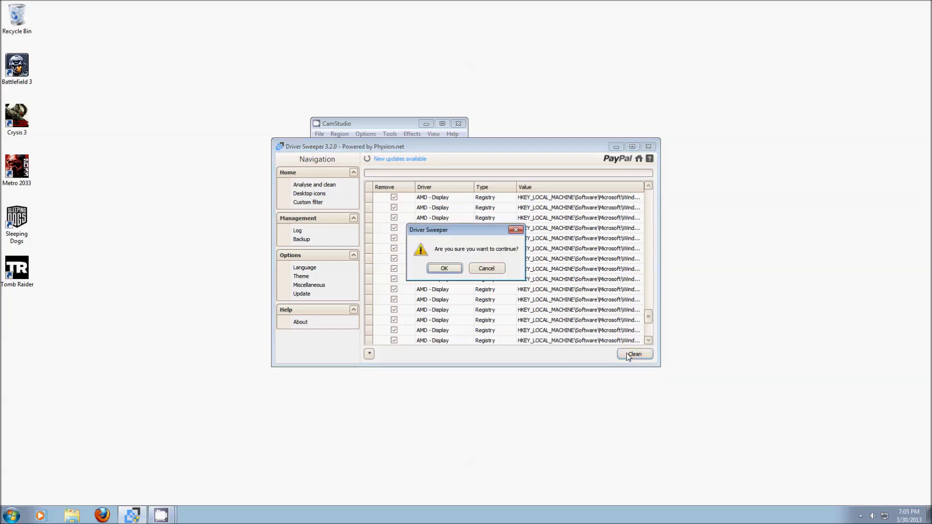
click(444, 271)
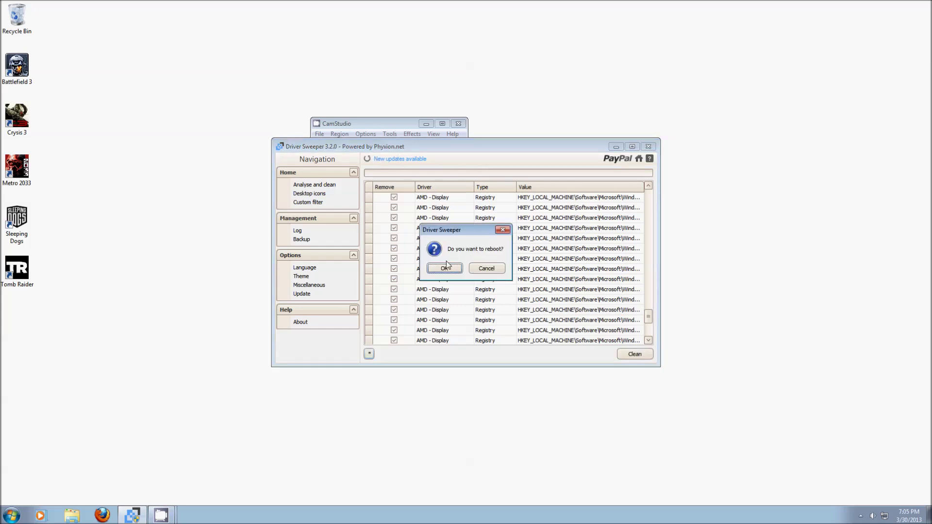
click(391, 126)
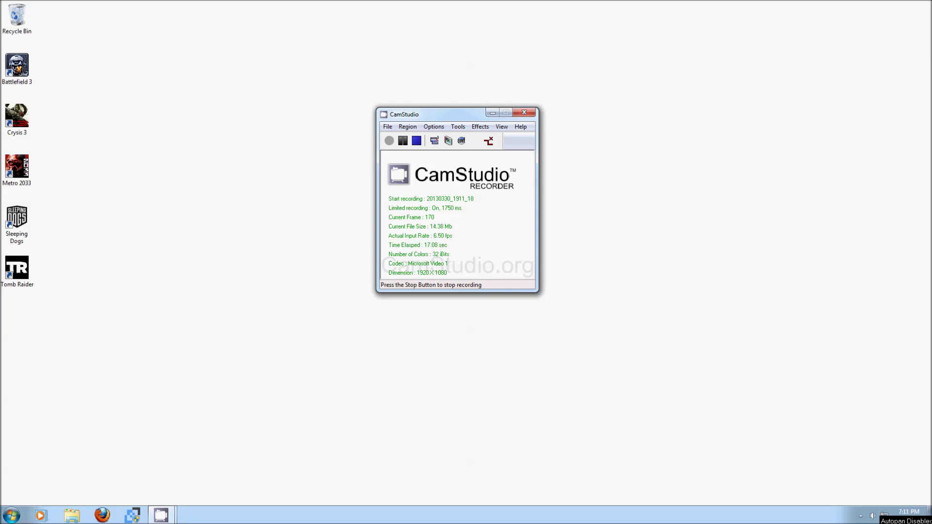
Open the amd_catalyst_13.3_beta2 installer from the user's Downloads folder.
click(11, 514)
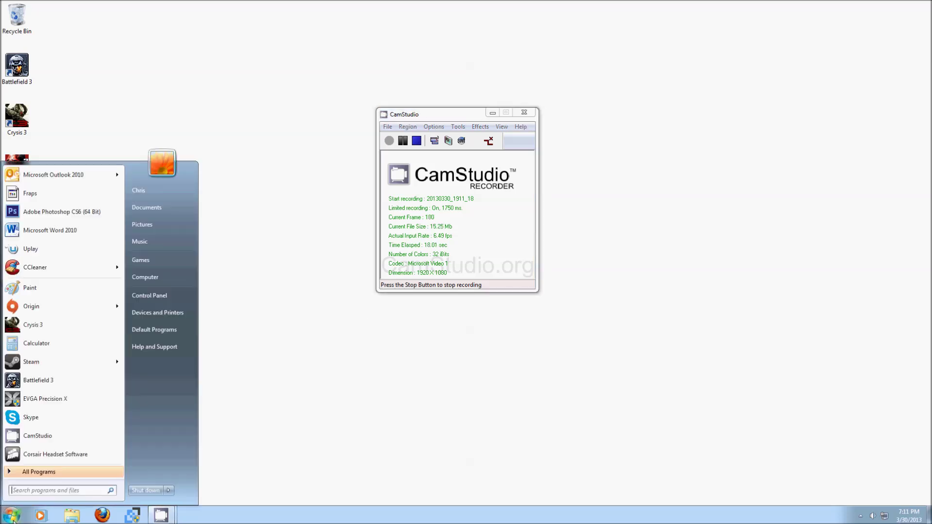
click(142, 192)
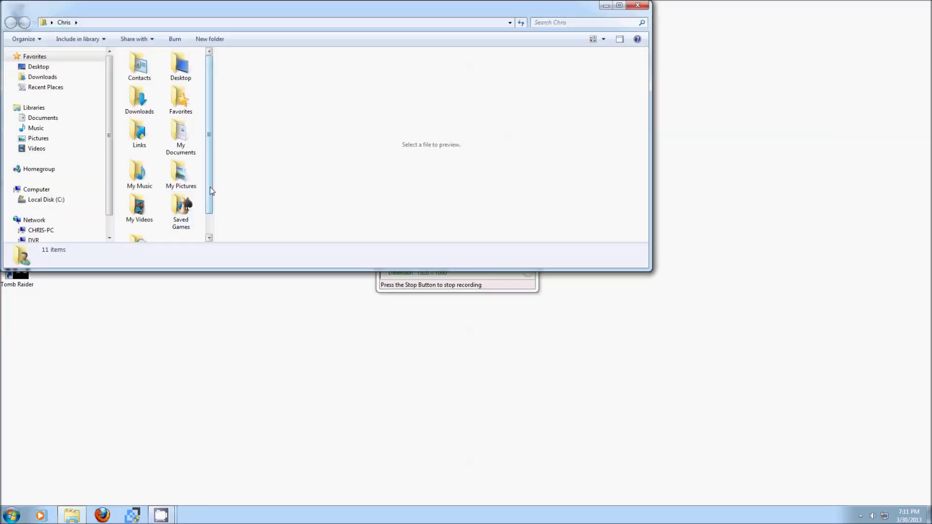
double_click(144, 101)
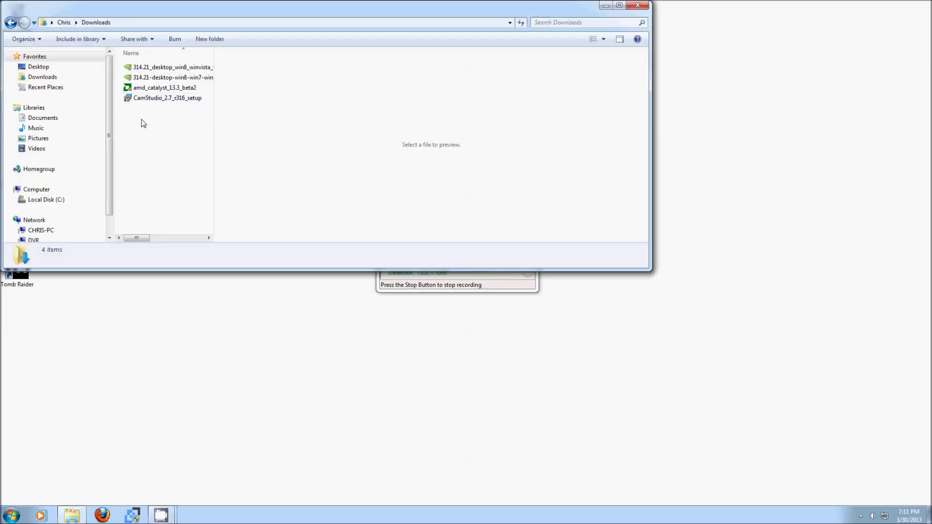
click(154, 91)
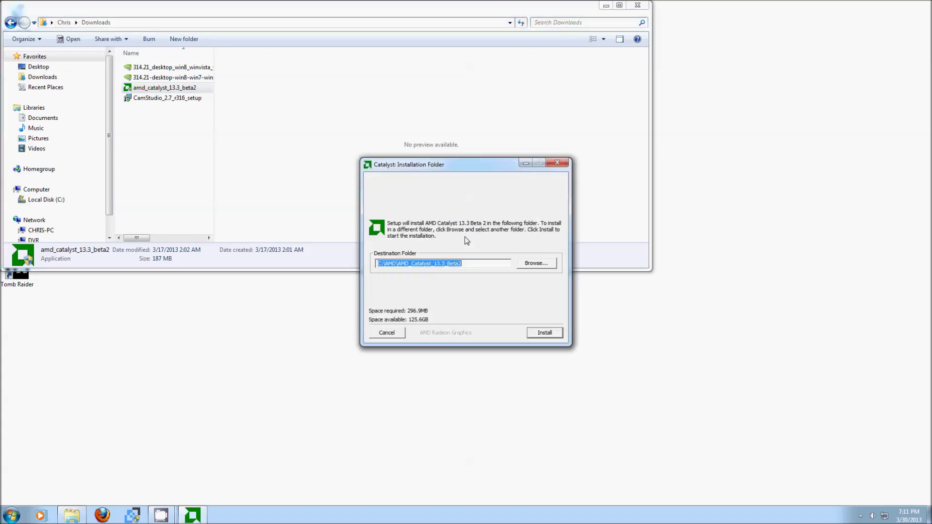
Extract to the default folder, choose Install with Express mode in English, and accept the EULA.
click(543, 335)
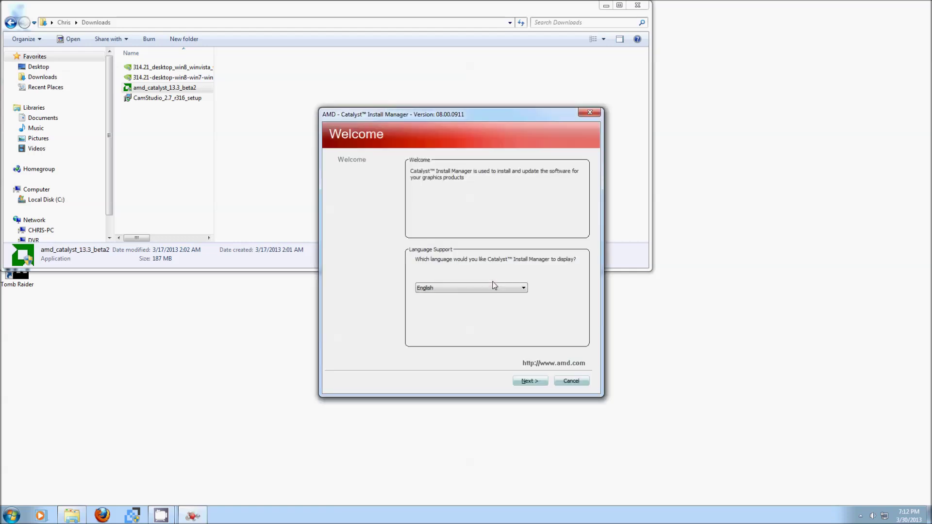
click(527, 381)
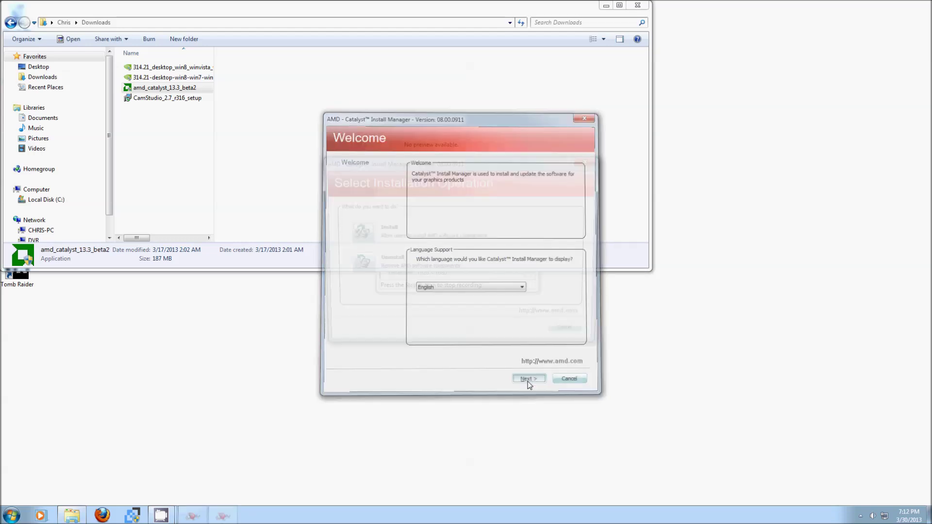
click(354, 236)
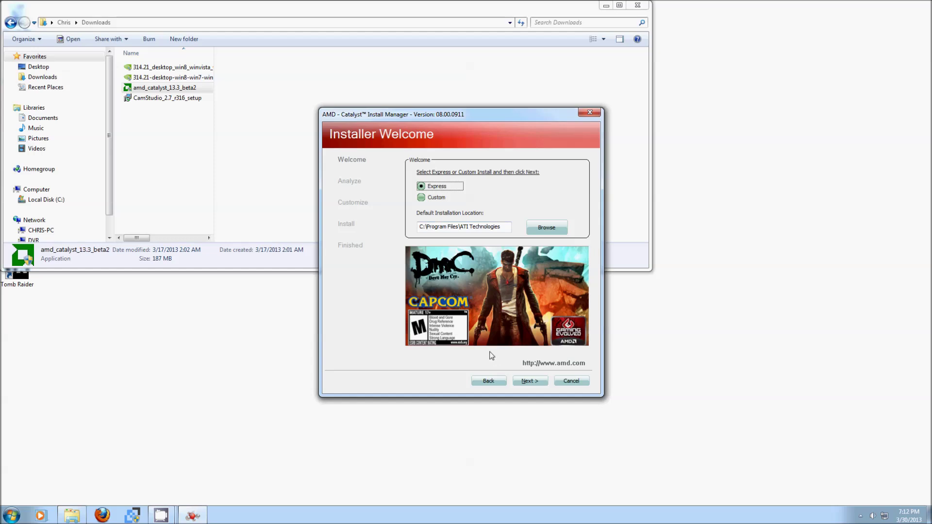
click(529, 383)
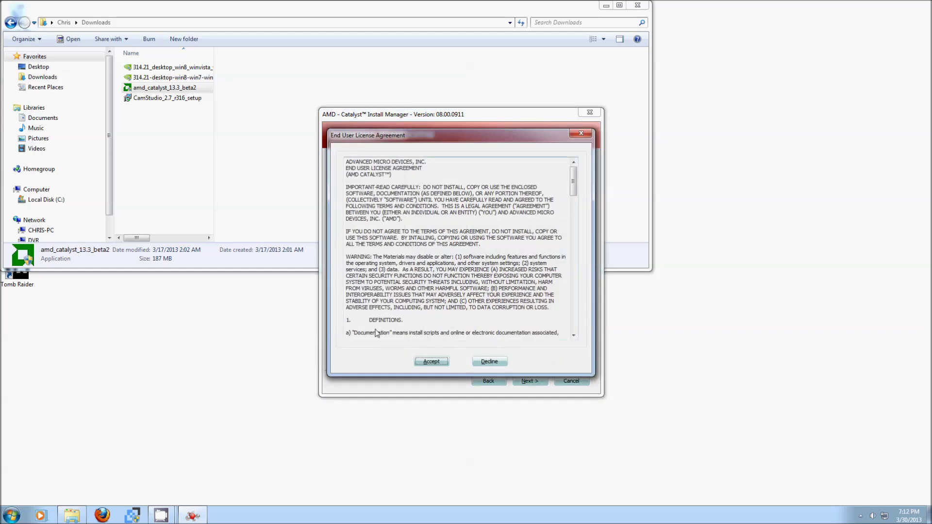
click(429, 363)
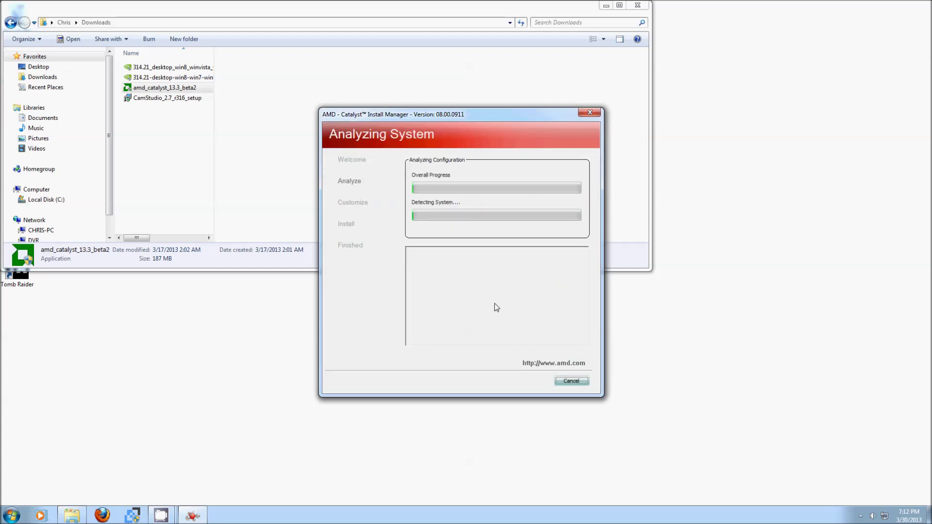